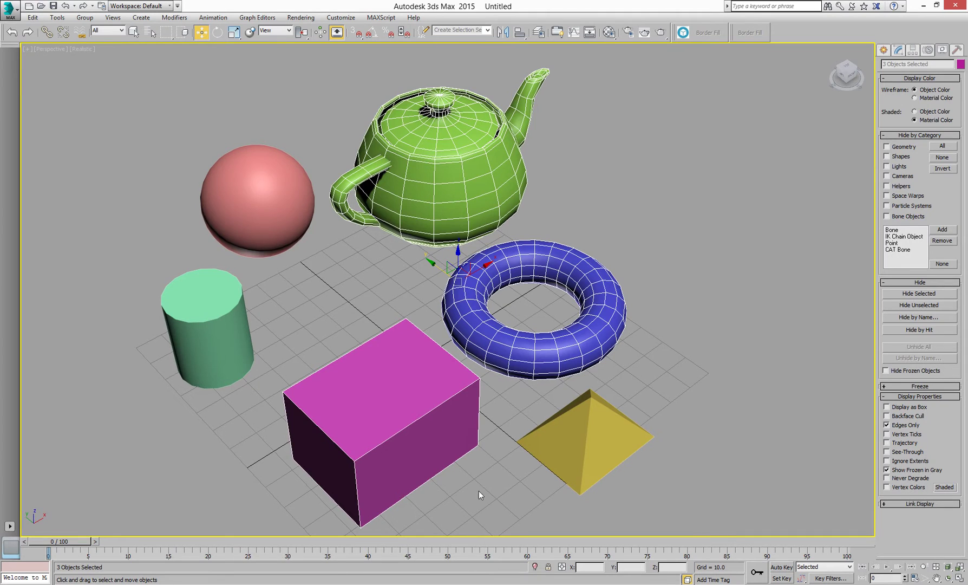
Orbit the Perspective view around the primitives, ending on a lower, side-on angle
{"action": "middle_click_drag", "start_coordinate": [393, 346], "coordinate": [373, 340], "text": "alt"}
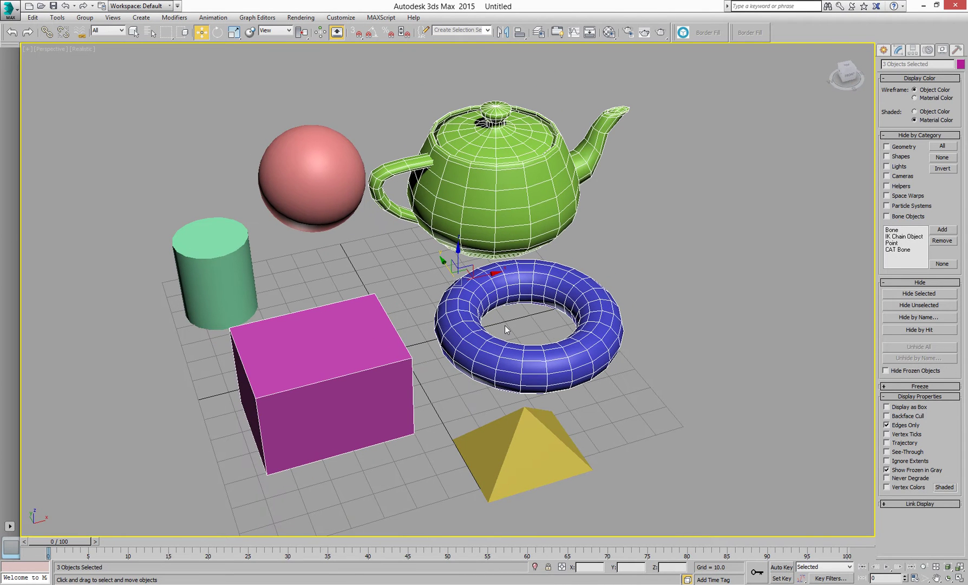
{"action": "middle_click_drag", "start_coordinate": [507, 331], "coordinate": [420, 350], "text": "alt"}
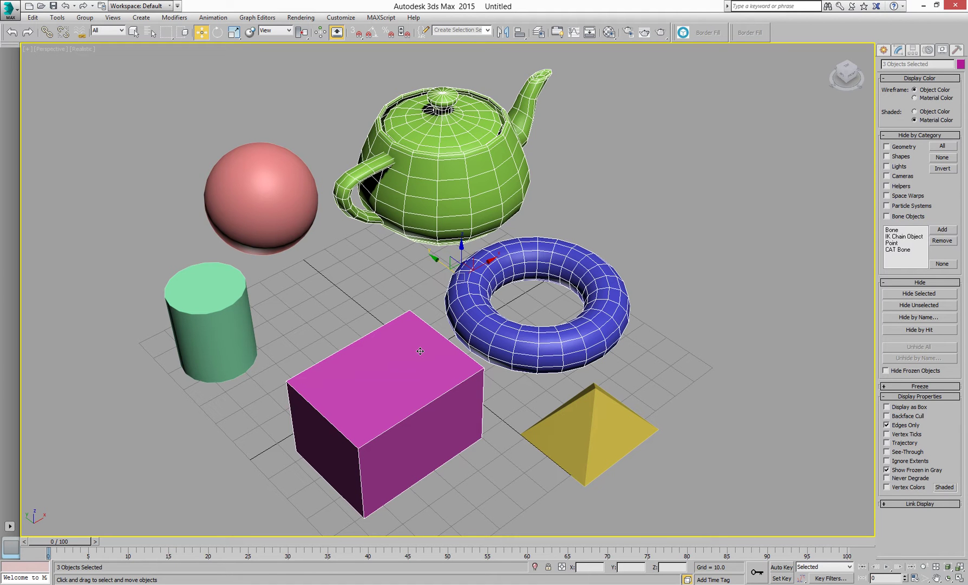
{"action": "middle_click_drag", "start_coordinate": [393, 369], "coordinate": [383, 352], "text": "alt"}
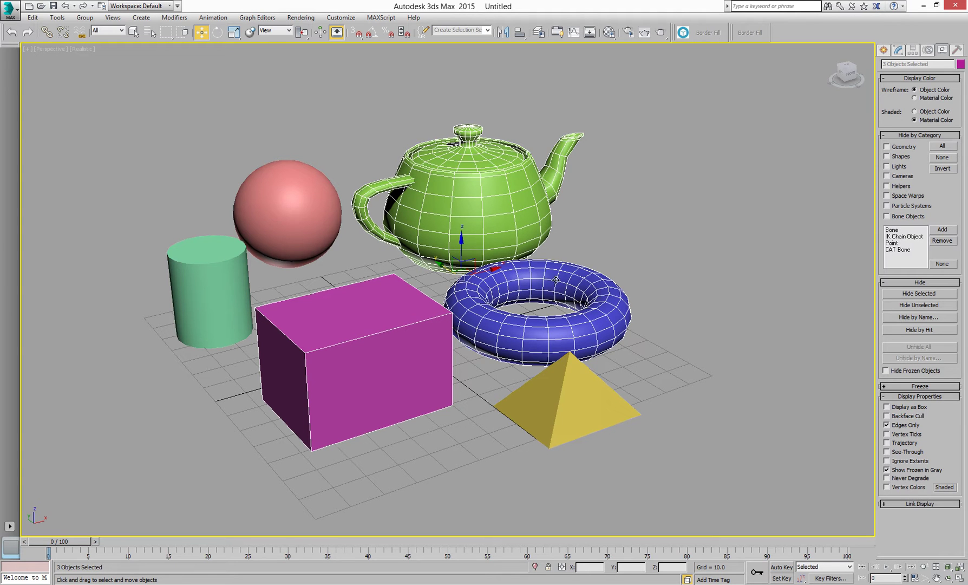
Select only the pink box and isolate it with Isolate Selection
{"action": "left_click", "coordinate": [698, 399]}
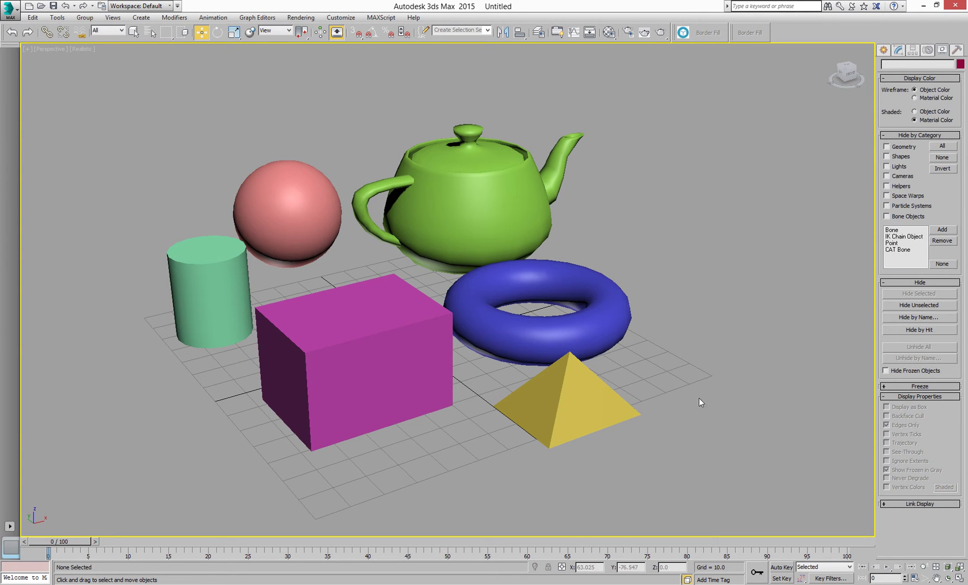
{"action": "left_click", "coordinate": [377, 335]}
{"action": "right_click", "coordinate": [376, 335]}
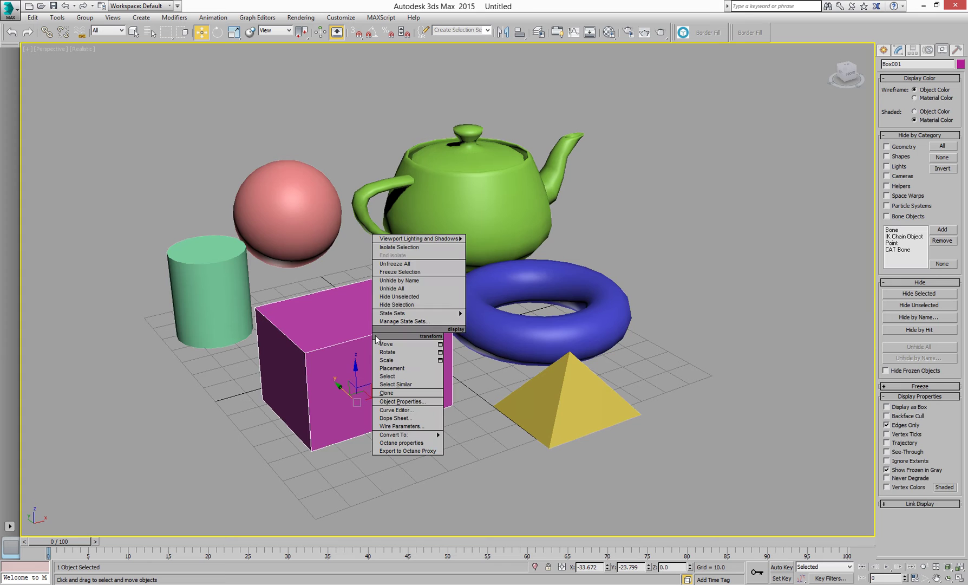
{"action": "left_click", "coordinate": [413, 248]}
Orbit and zoom around the isolated box, then end isolation to restore all six primitives
{"action": "middle_click_drag", "start_coordinate": [401, 325], "coordinate": [458, 237], "text": "alt"}
{"action": "scroll", "coordinate": [416, 316], "scroll_direction": "down", "scroll_amount": 10}
{"action": "scroll", "coordinate": [396, 326], "scroll_direction": "up", "scroll_amount": 10}
{"action": "middle_click_drag", "start_coordinate": [502, 305], "coordinate": [469, 320], "text": "alt"}
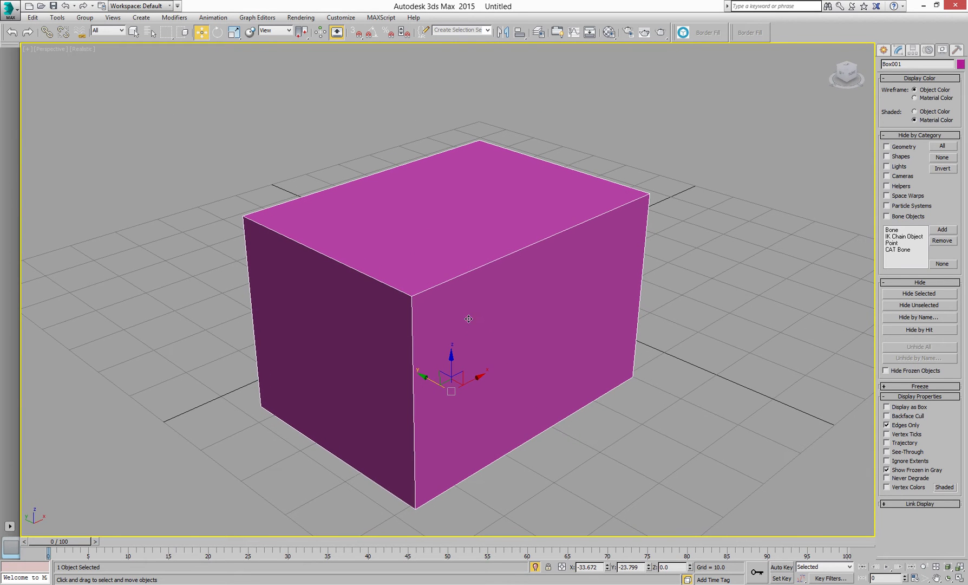
{"action": "right_click", "coordinate": [446, 226]}
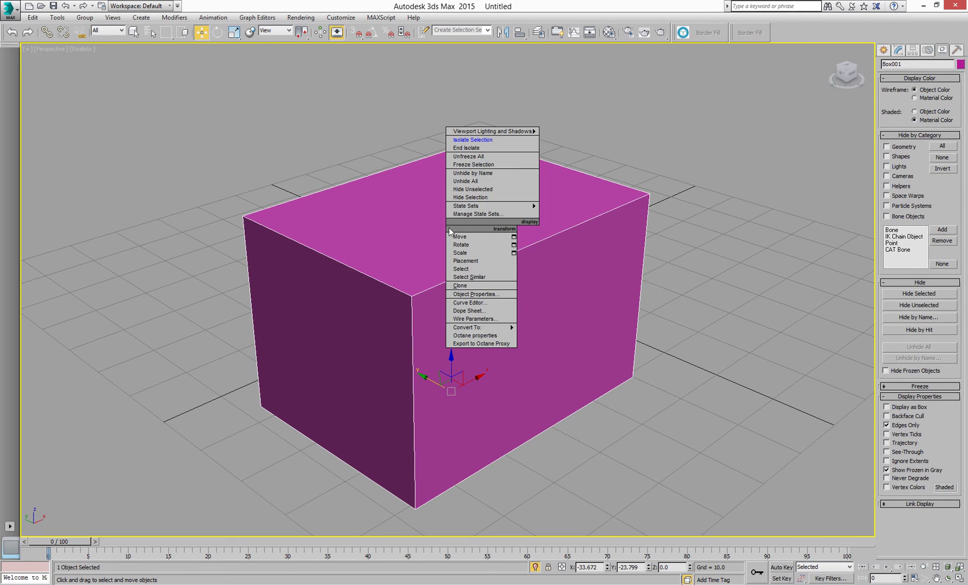
{"action": "left_click", "coordinate": [465, 148]}
{"action": "mouse_move", "coordinate": [359, 294]}
{"action": "middle_mouse_down", "text": "alt"}
{"action": "mouse_move", "coordinate": [362, 303]}
{"action": "mouse_move", "coordinate": [372, 284]}
{"action": "middle_mouse_up", "text": "alt"}
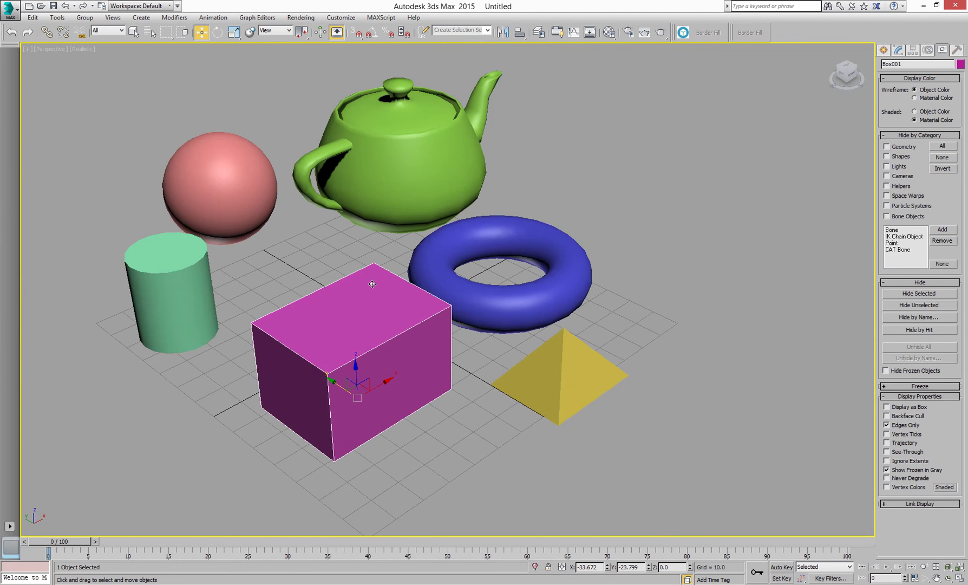
Select the box, teapot and torus together and isolate them
{"action": "scroll", "coordinate": [372, 284], "scroll_direction": "down", "scroll_amount": 5}
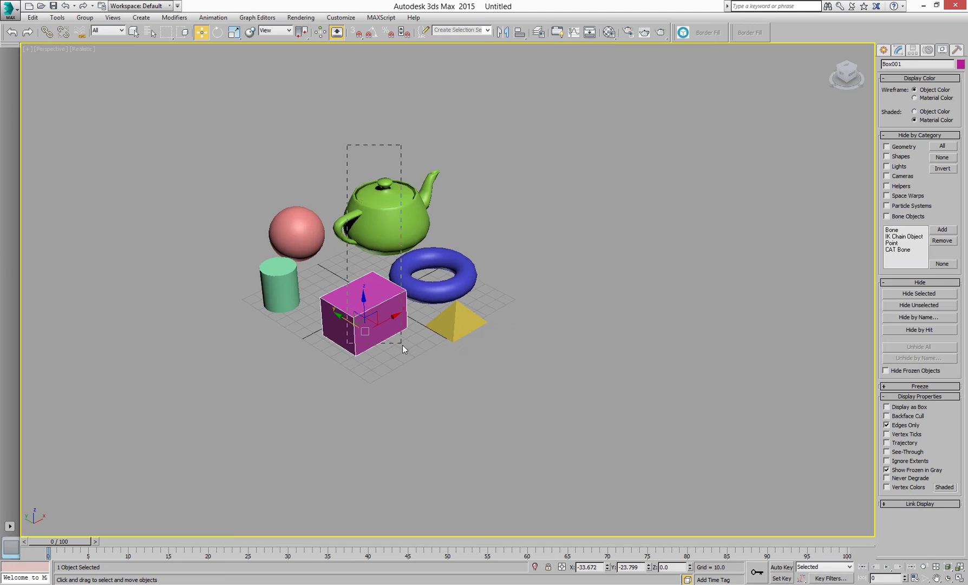
{"action": "left_click_drag", "start_coordinate": [402, 345], "coordinate": [402, 345]}
{"action": "right_click", "coordinate": [383, 212]}
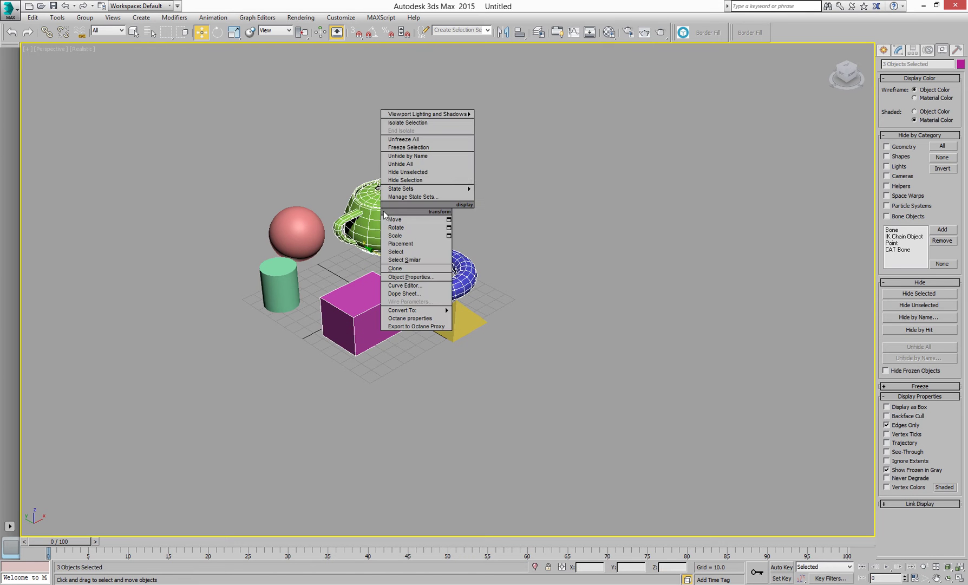
{"action": "left_click", "coordinate": [408, 123]}
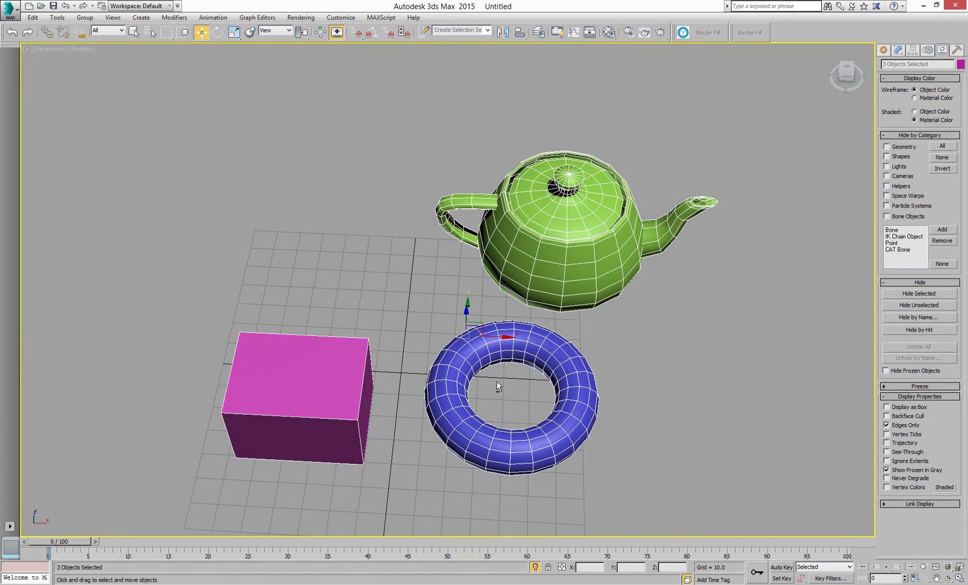
Move the teapot right, the torus slightly left, and the box back across the grid
{"action": "left_click", "coordinate": [541, 265]}
{"action": "left_click", "coordinate": [432, 292]}
{"action": "left_click", "coordinate": [578, 268]}
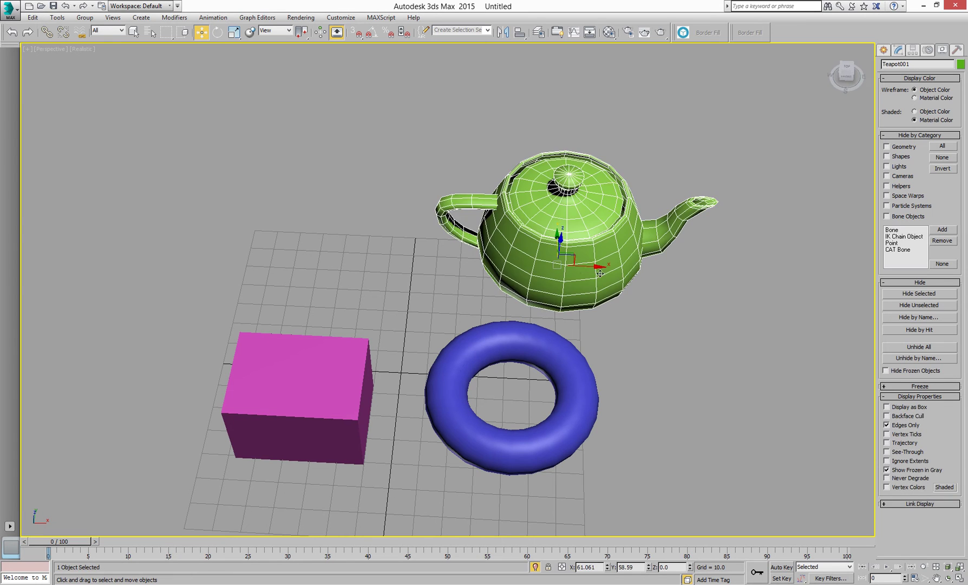
{"action": "left_click_drag", "start_coordinate": [600, 274], "coordinate": [713, 277]}
{"action": "left_click", "coordinate": [514, 352]}
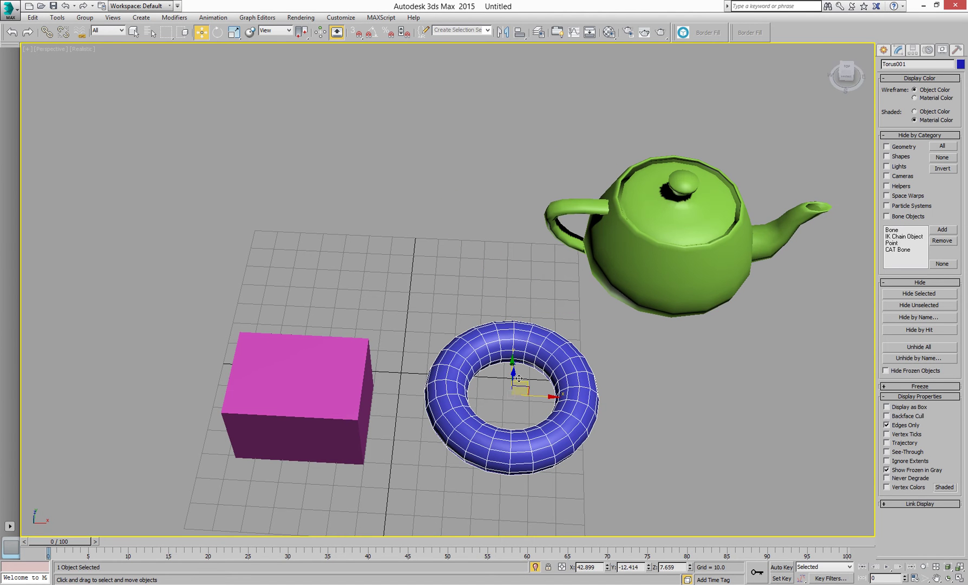
{"action": "left_click_drag", "start_coordinate": [534, 394], "coordinate": [494, 416]}
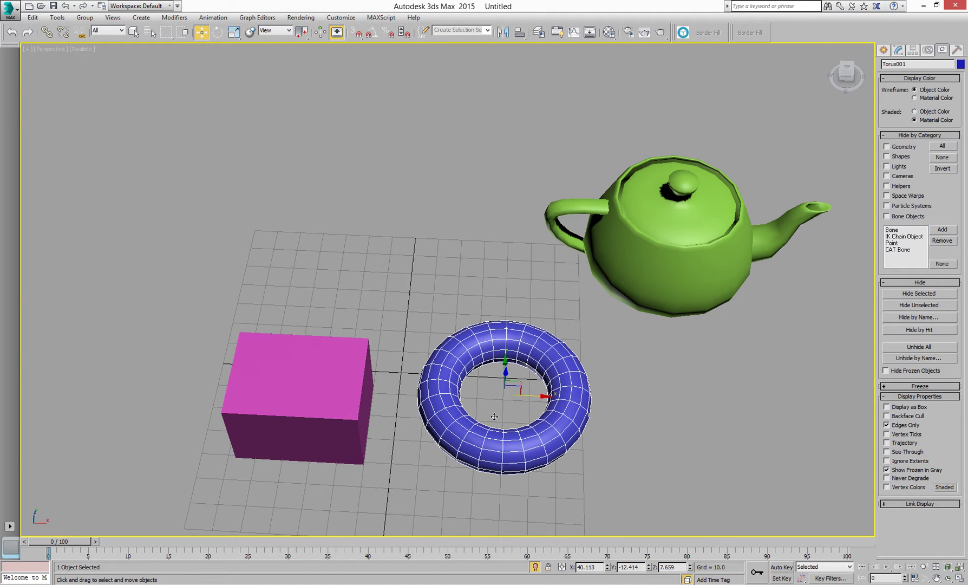
{"action": "left_click", "coordinate": [335, 395]}
{"action": "left_click_drag", "start_coordinate": [319, 393], "coordinate": [333, 308]}
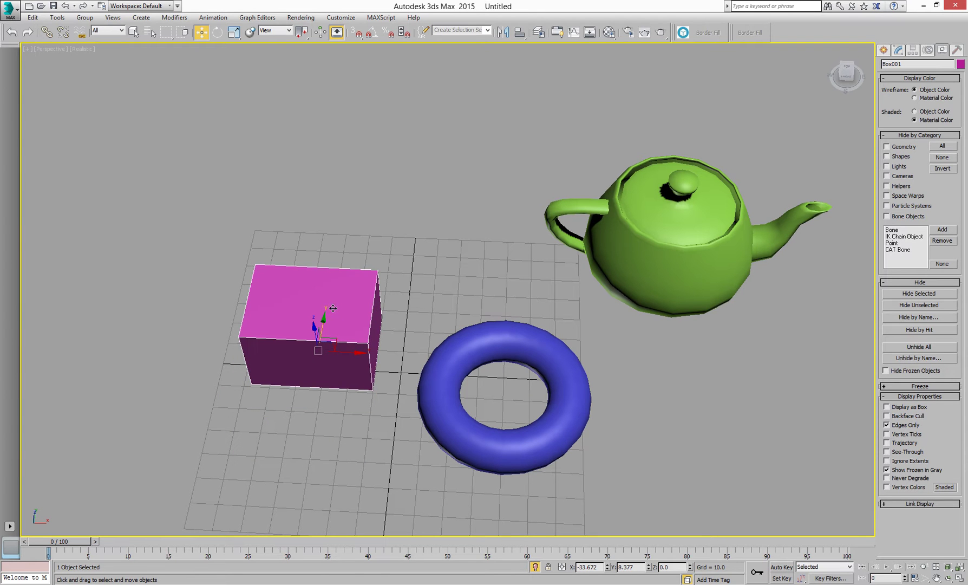
End isolation to show the full scene again and orbit around it
{"action": "right_click", "coordinate": [333, 308]}
{"action": "left_click", "coordinate": [370, 216]}
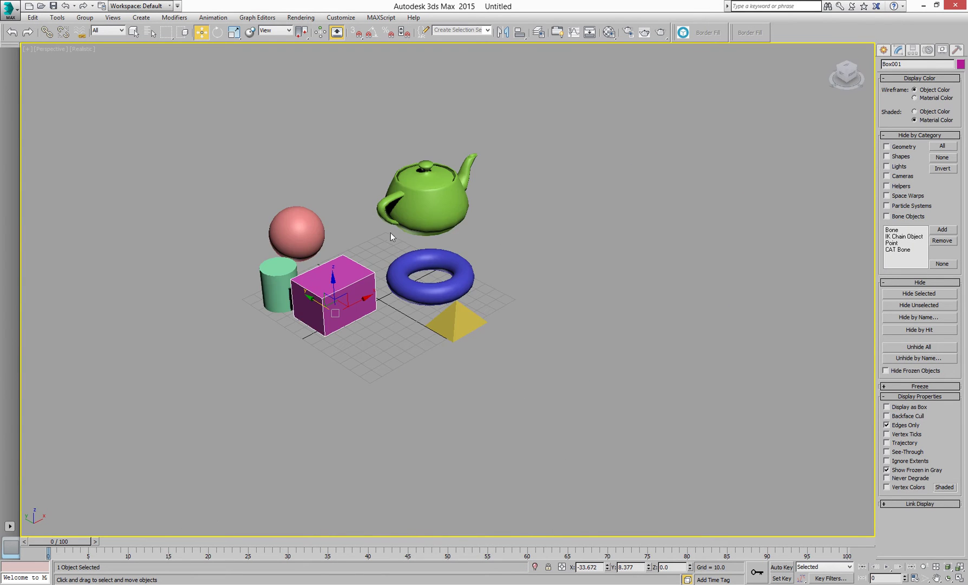
{"action": "middle_click_drag", "start_coordinate": [390, 237], "coordinate": [421, 377], "text": "alt"}
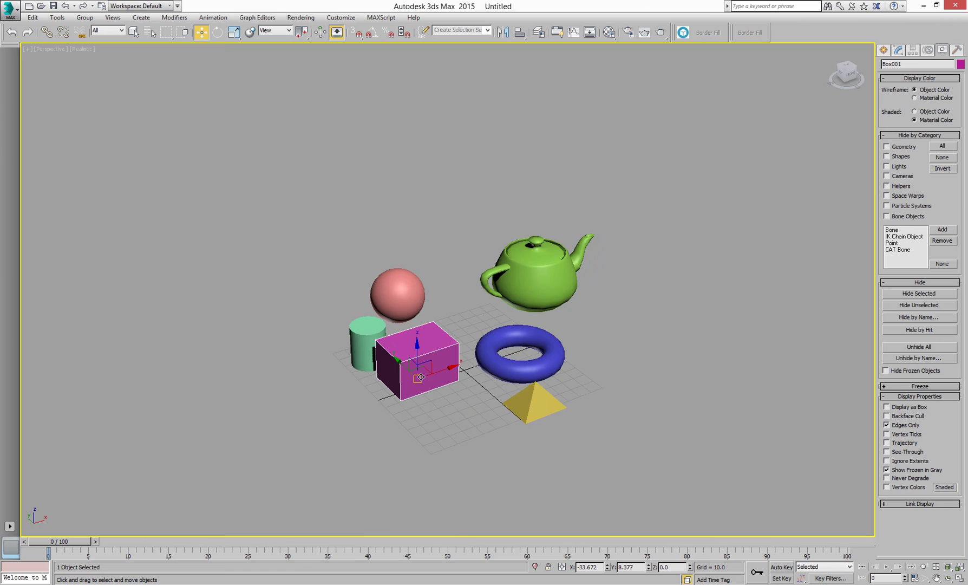
{"action": "scroll", "coordinate": [492, 359], "scroll_direction": "up", "scroll_amount": 5}
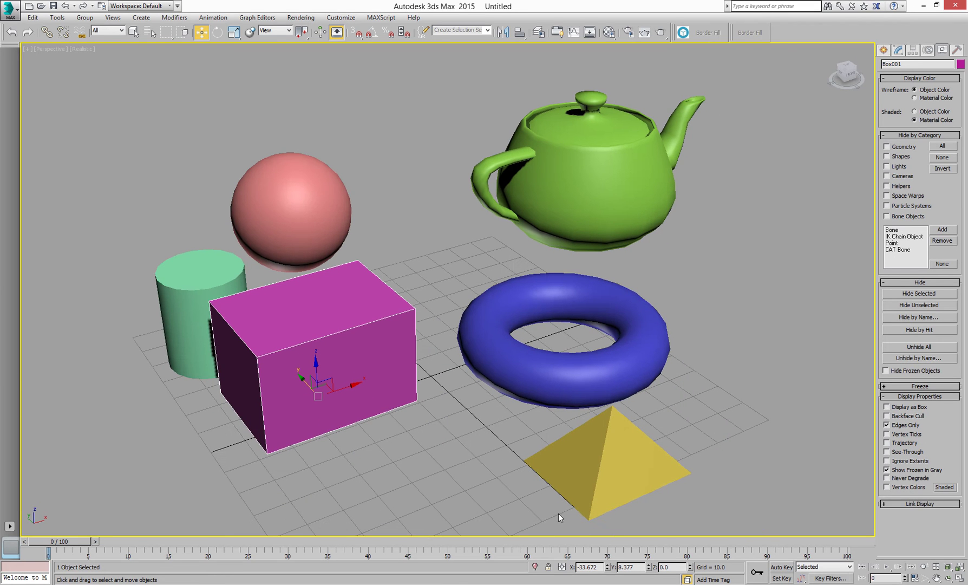
{"action": "scroll", "coordinate": [449, 293], "scroll_direction": "down", "scroll_amount": 5}
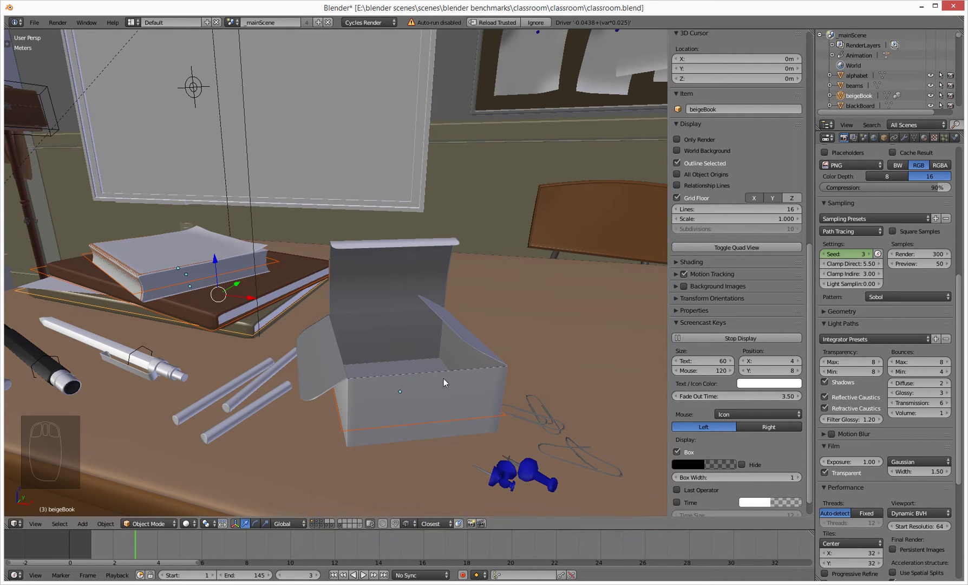
Select the largeBox on the desk and orbit the view up toward the bulletin board
{"action": "left_click", "coordinate": [429, 385]}
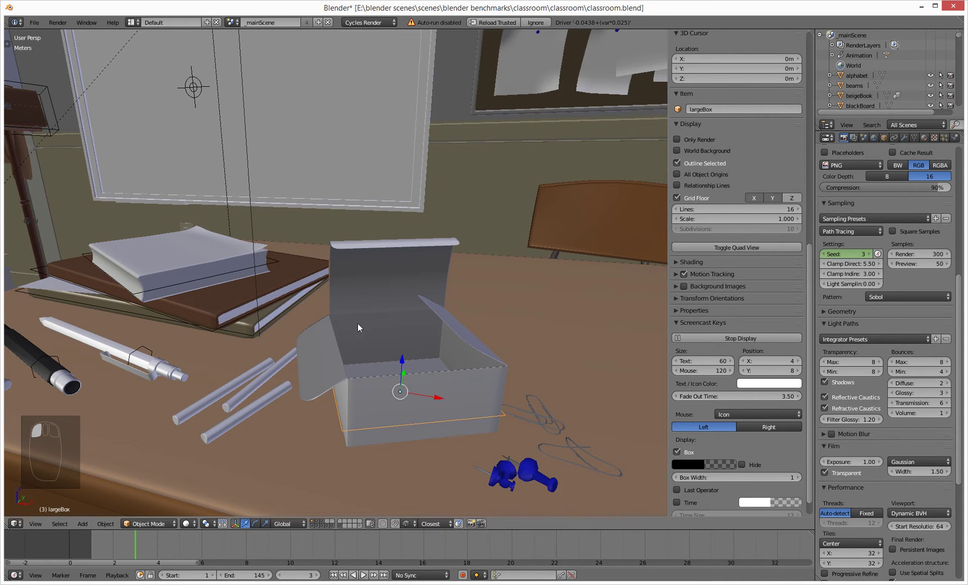
{"action": "middle_click_drag", "start_coordinate": [357, 323], "coordinate": [349, 409]}
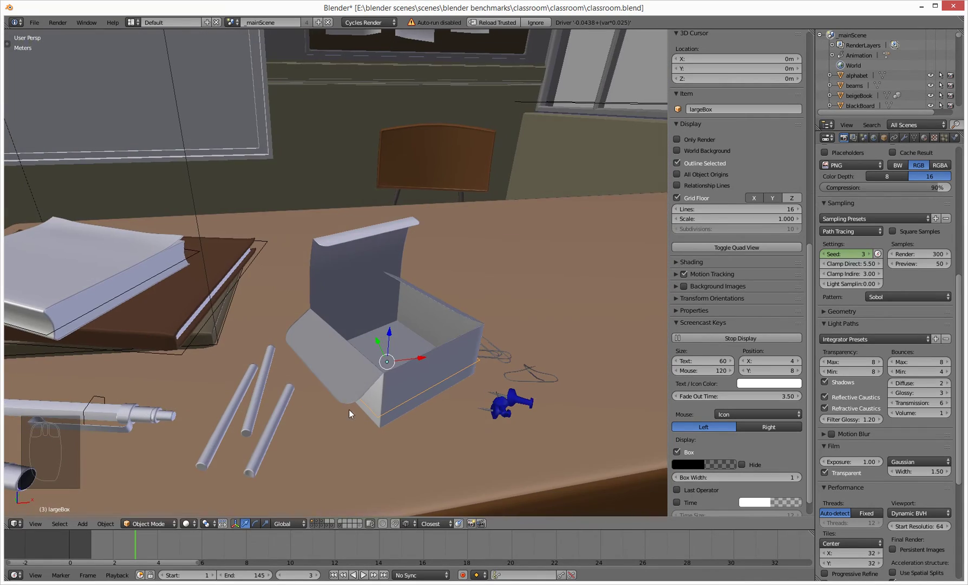
{"action": "mouse_move", "coordinate": [411, 381]}
{"action": "middle_mouse_down"}
{"action": "mouse_move", "coordinate": [409, 362]}
{"action": "mouse_move", "coordinate": [417, 373]}
{"action": "middle_mouse_up"}
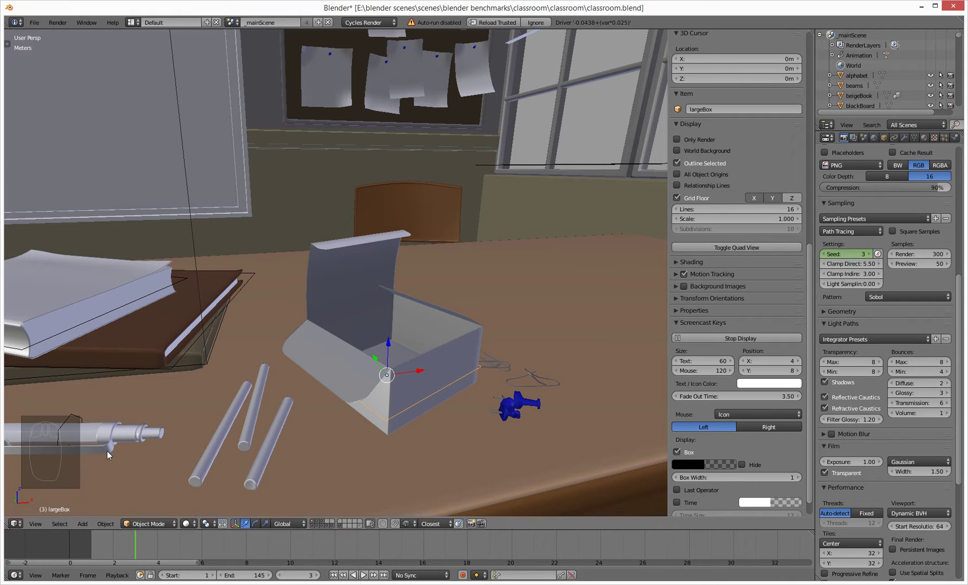
{"action": "left_click", "coordinate": [36, 528]}
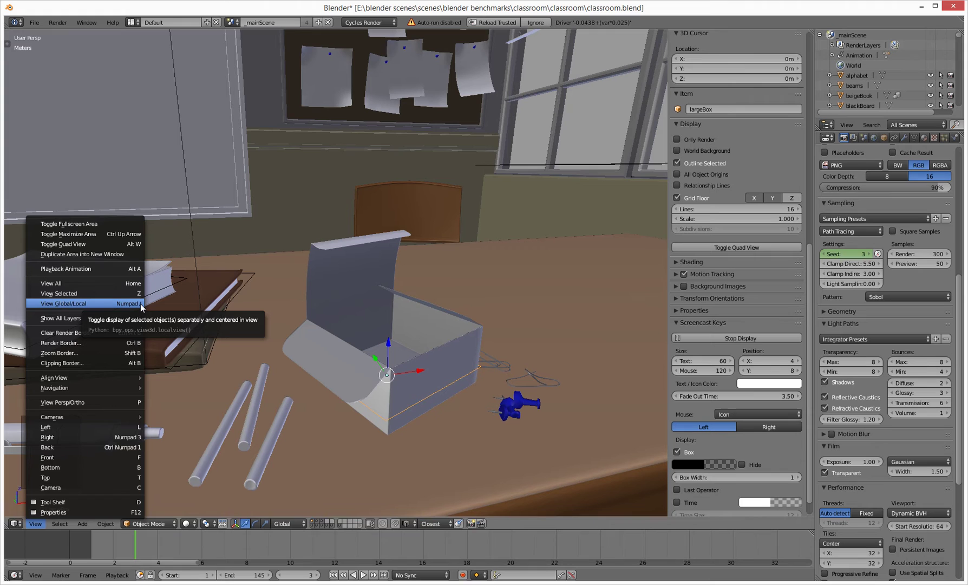
{"action": "left_click", "coordinate": [343, 263]}
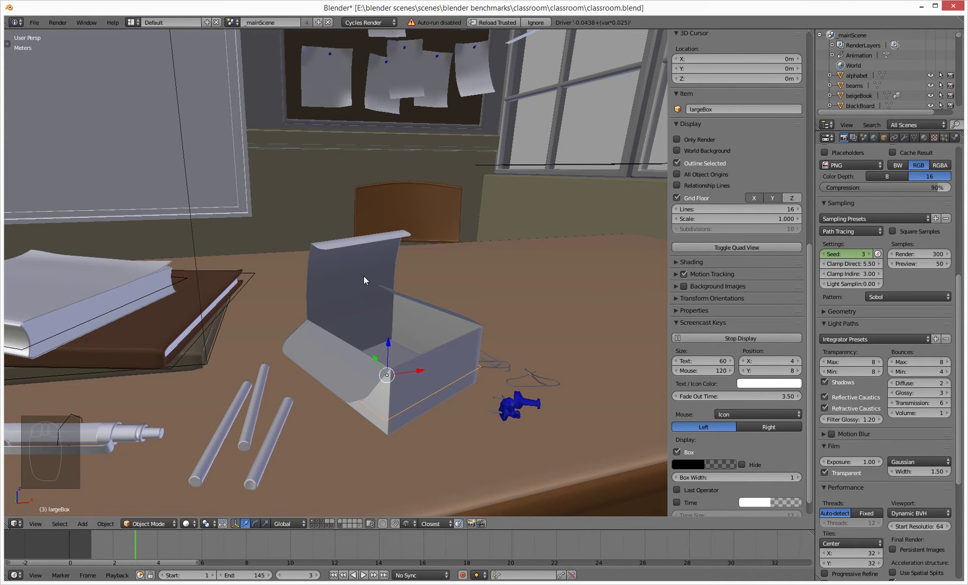
{"action": "key", "text": "KP_Divide"}
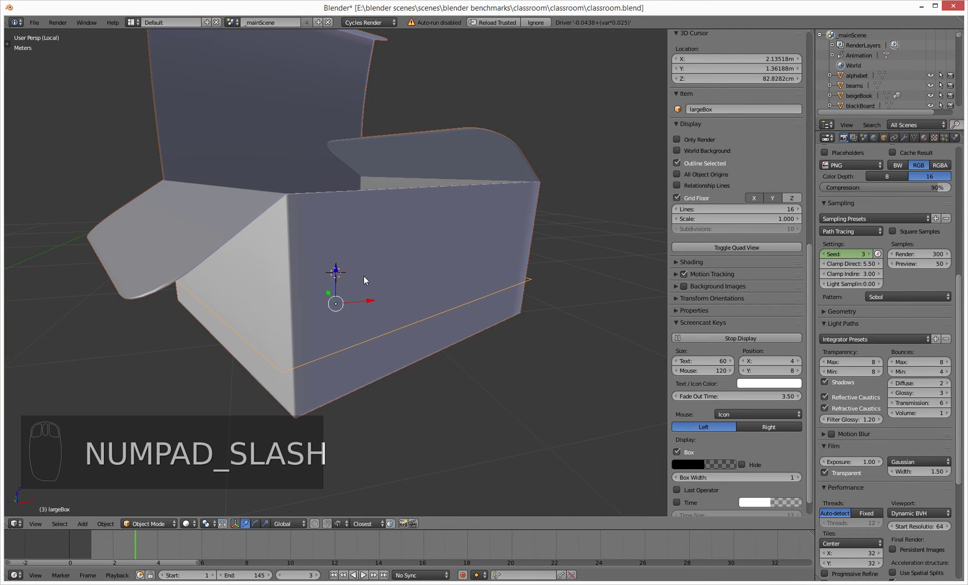
{"action": "middle_click_drag", "start_coordinate": [382, 296], "coordinate": [103, 454]}
{"action": "middle_click_drag", "start_coordinate": [410, 322], "coordinate": [339, 366]}
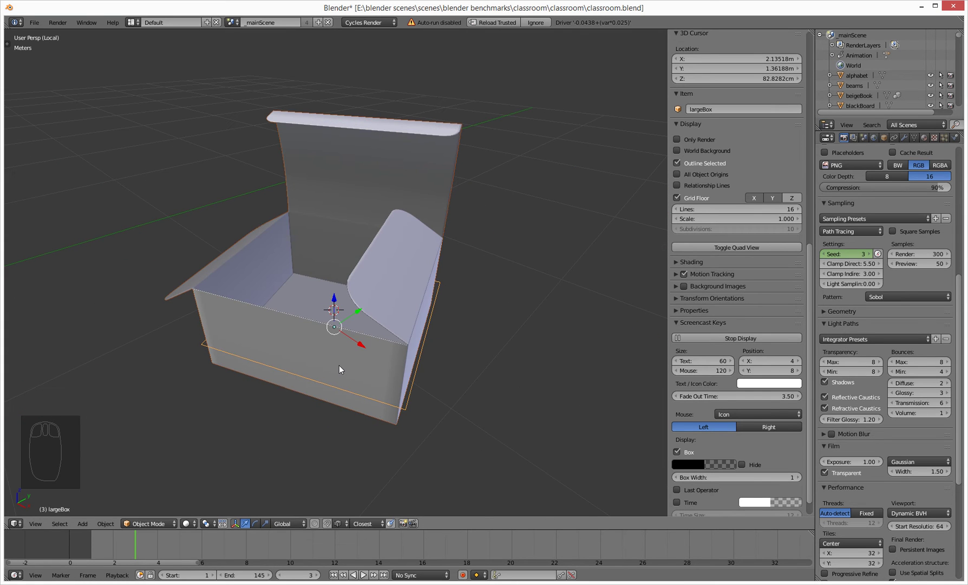
{"action": "key", "text": "KP_Divide"}
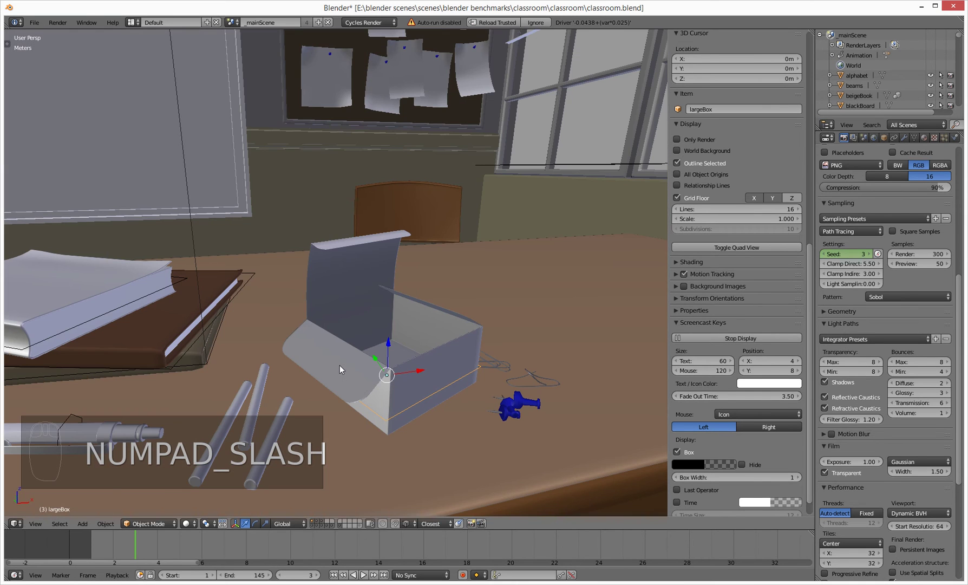
{"action": "middle_click_drag", "start_coordinate": [417, 392], "coordinate": [396, 336]}
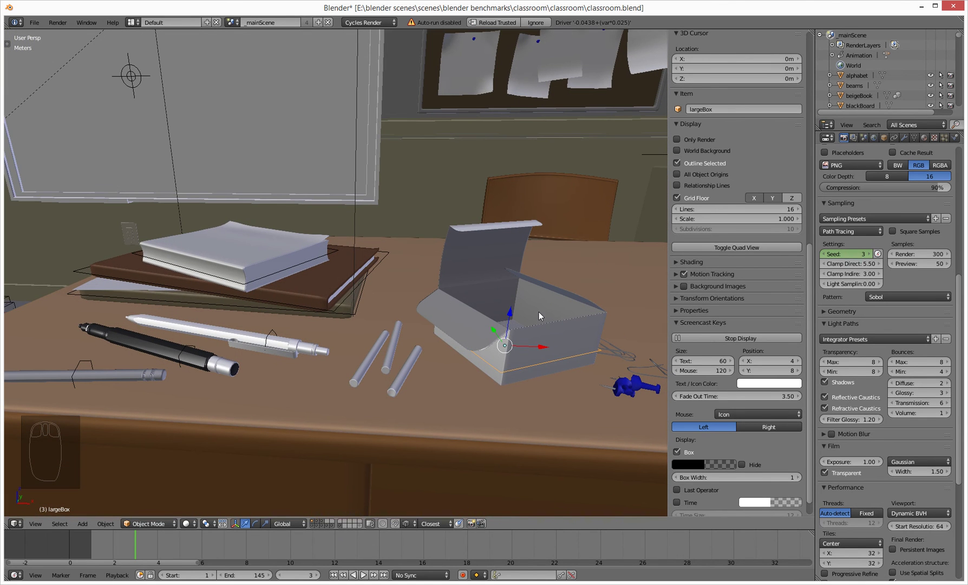
Add three chalk sticks, the white and black pens, two books, three thumbtacks and the pencil to the selection
{"action": "left_click", "coordinate": [402, 374], "text": "shift"}
{"action": "left_click", "coordinate": [389, 357], "text": "shift"}
{"action": "left_click", "coordinate": [360, 366], "text": "shift"}
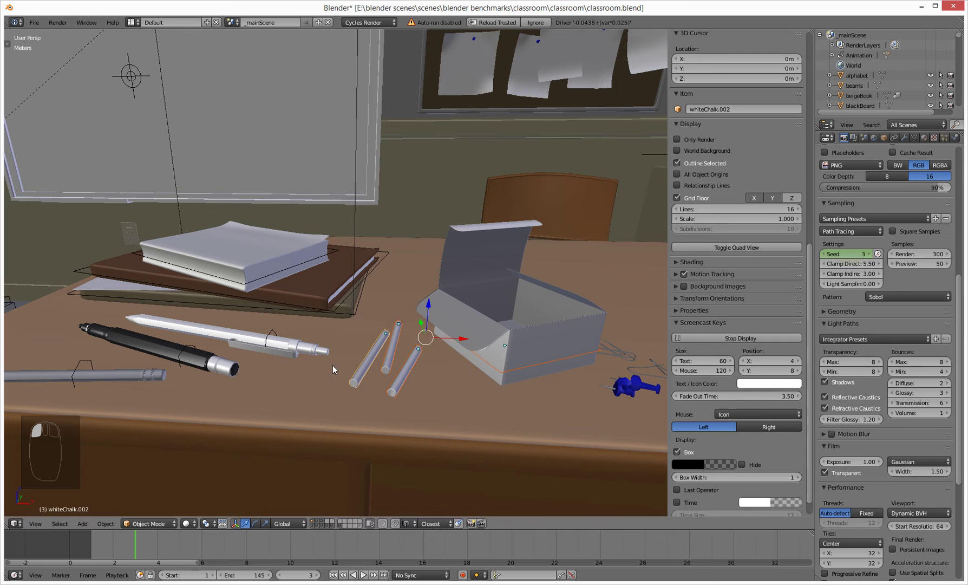
{"action": "left_click", "coordinate": [290, 349], "text": "shift"}
{"action": "left_click", "coordinate": [209, 367], "text": "shift"}
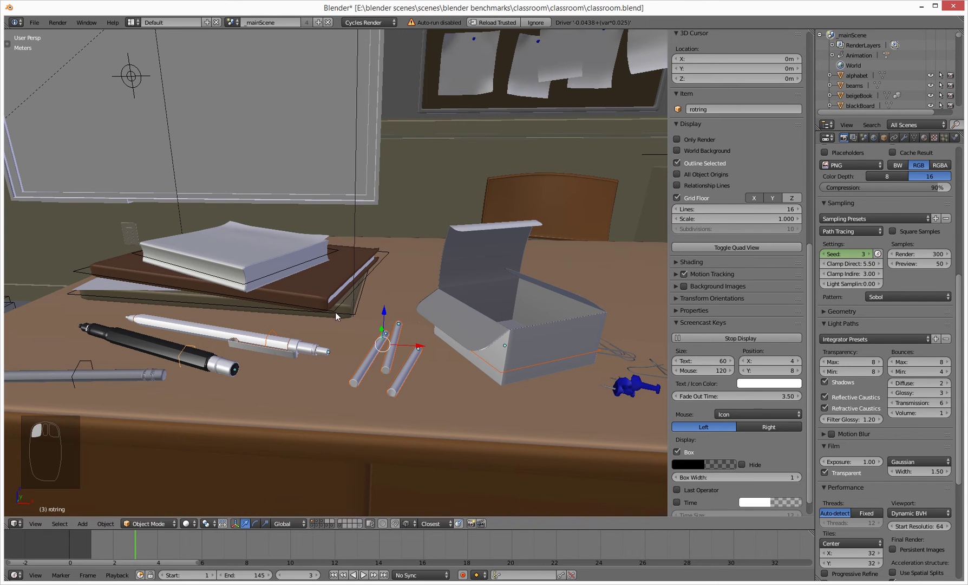
{"action": "left_click", "coordinate": [347, 316], "text": "shift"}
{"action": "left_click", "coordinate": [342, 308], "text": "shift"}
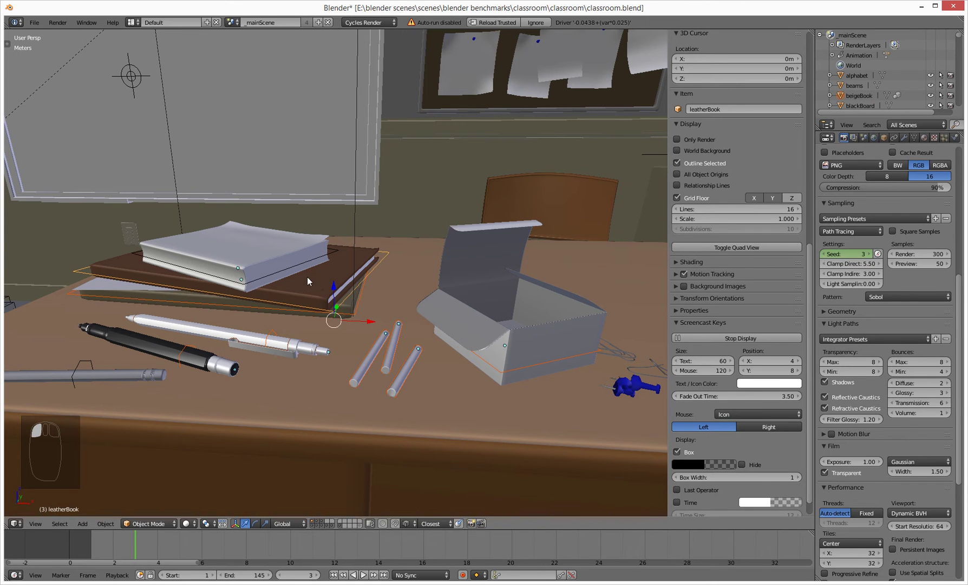
{"action": "left_click", "coordinate": [638, 381], "text": "shift"}
{"action": "left_click", "coordinate": [627, 385], "text": "shift"}
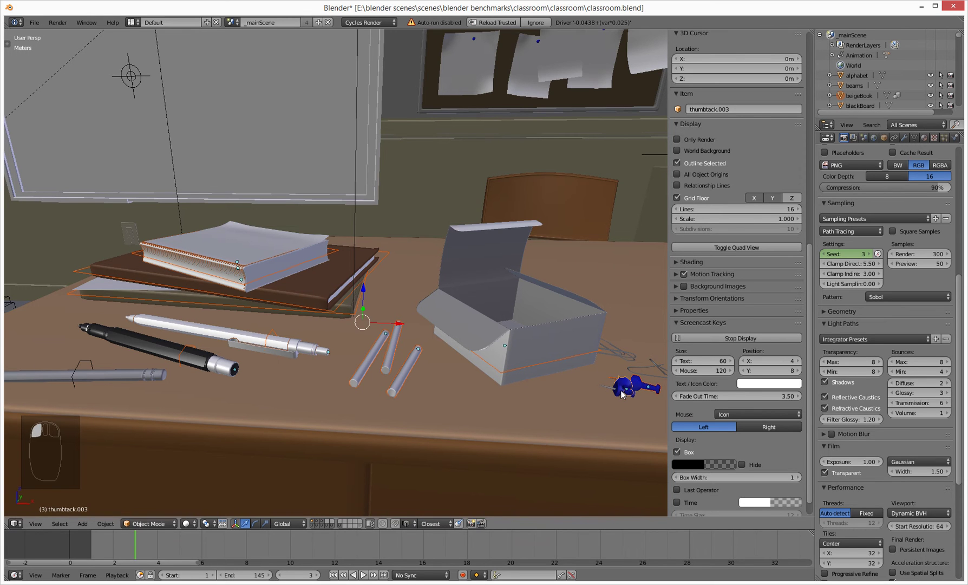
{"action": "left_click", "coordinate": [613, 392], "text": "shift"}
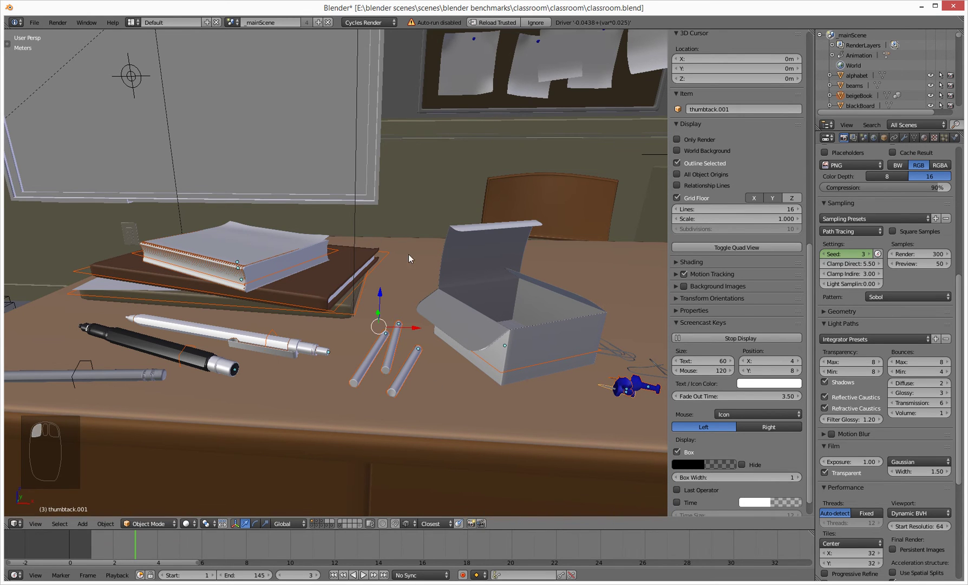
{"action": "left_click", "coordinate": [114, 374], "text": "shift"}
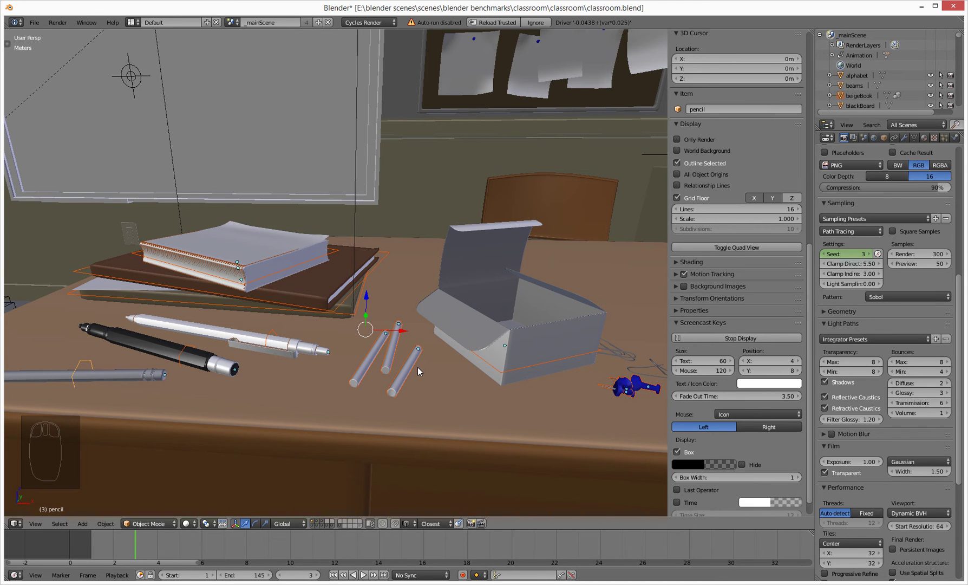
Enter Local view with Numpad /, orbit the isolated desk items, then return to the full classroom
{"action": "key", "text": "KP_Divide"}
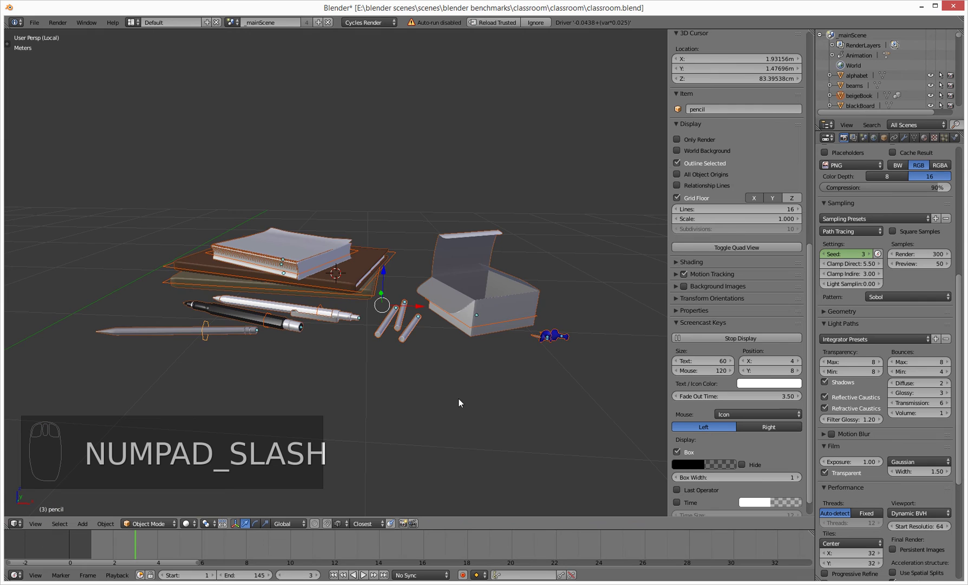
{"action": "middle_click_drag", "start_coordinate": [568, 341], "coordinate": [481, 316]}
{"action": "mouse_move", "coordinate": [389, 262]}
{"action": "middle_mouse_down"}
{"action": "mouse_move", "coordinate": [383, 242]}
{"action": "mouse_move", "coordinate": [437, 272]}
{"action": "mouse_move", "coordinate": [426, 253]}
{"action": "mouse_move", "coordinate": [433, 238]}
{"action": "mouse_move", "coordinate": [579, 236]}
{"action": "mouse_move", "coordinate": [337, 313]}
{"action": "mouse_move", "coordinate": [307, 301]}
{"action": "mouse_move", "coordinate": [279, 313]}
{"action": "mouse_move", "coordinate": [282, 283]}
{"action": "mouse_move", "coordinate": [536, 276]}
{"action": "middle_mouse_up"}
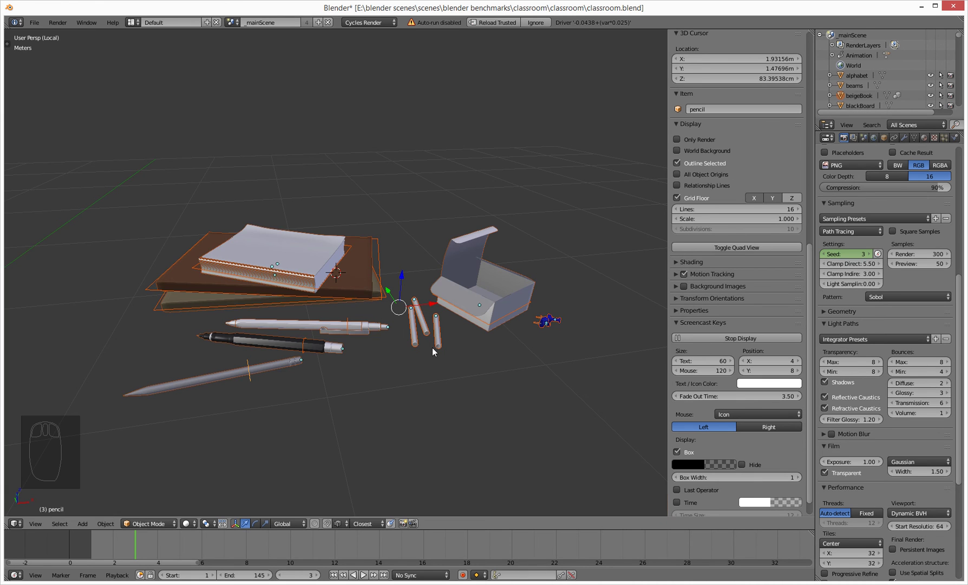
{"action": "key", "text": "KP_Divide"}
{"action": "mouse_move", "coordinate": [440, 341]}
{"action": "middle_mouse_down"}
{"action": "mouse_move", "coordinate": [215, 331]}
{"action": "mouse_move", "coordinate": [399, 373]}
{"action": "mouse_move", "coordinate": [380, 317]}
{"action": "mouse_move", "coordinate": [374, 354]}
{"action": "mouse_move", "coordinate": [400, 387]}
{"action": "mouse_move", "coordinate": [227, 385]}
{"action": "mouse_move", "coordinate": [202, 376]}
{"action": "middle_mouse_up"}
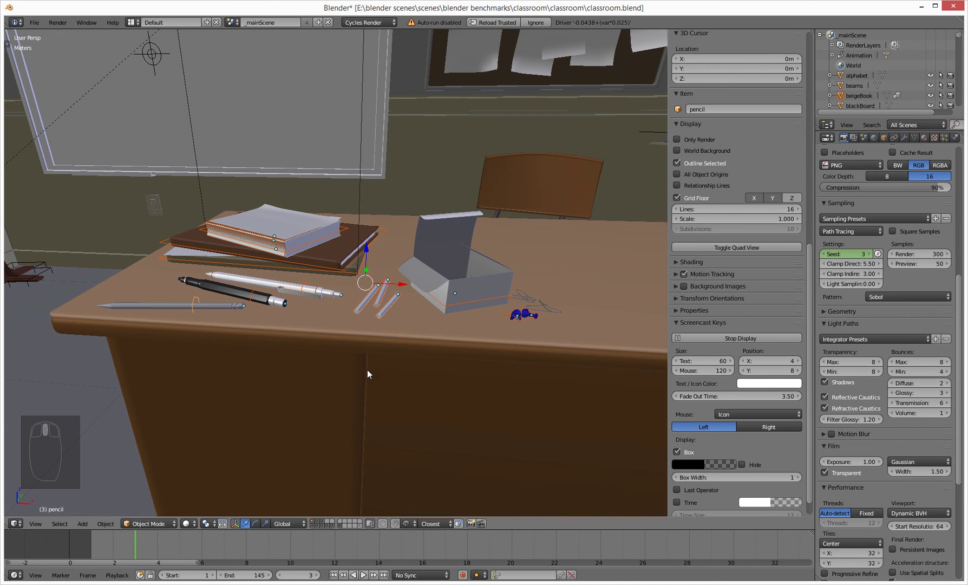
{"action": "middle_click_drag", "start_coordinate": [367, 370], "coordinate": [431, 356]}
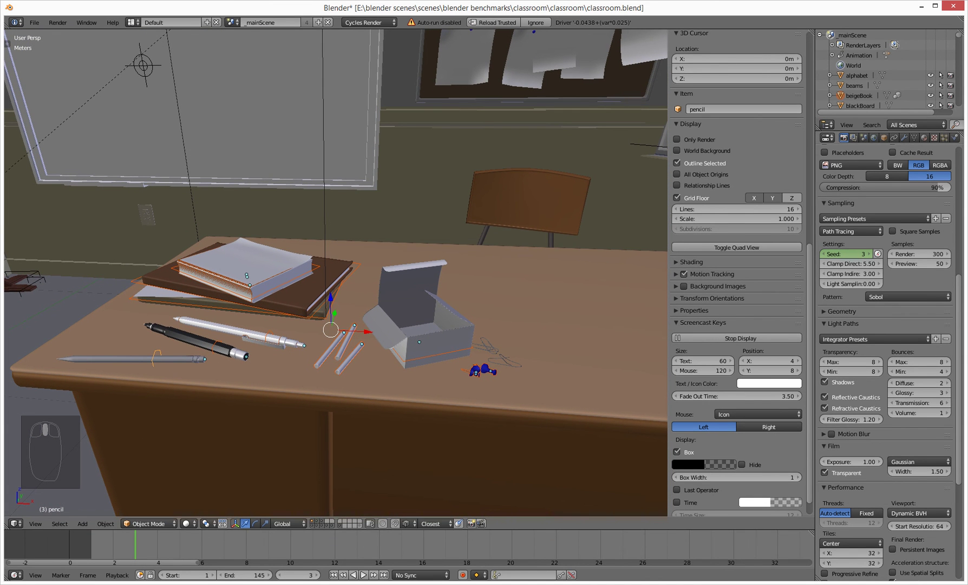